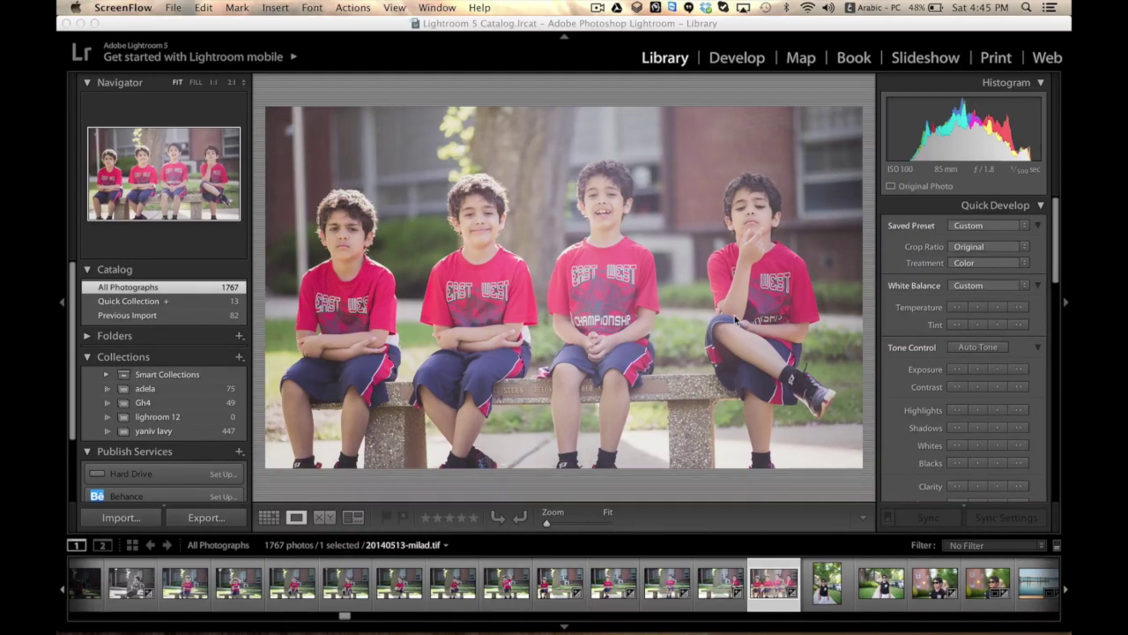
Step: Look through the photos of the boy at different positions on the bench in the Develop module
left_click(598, 7)
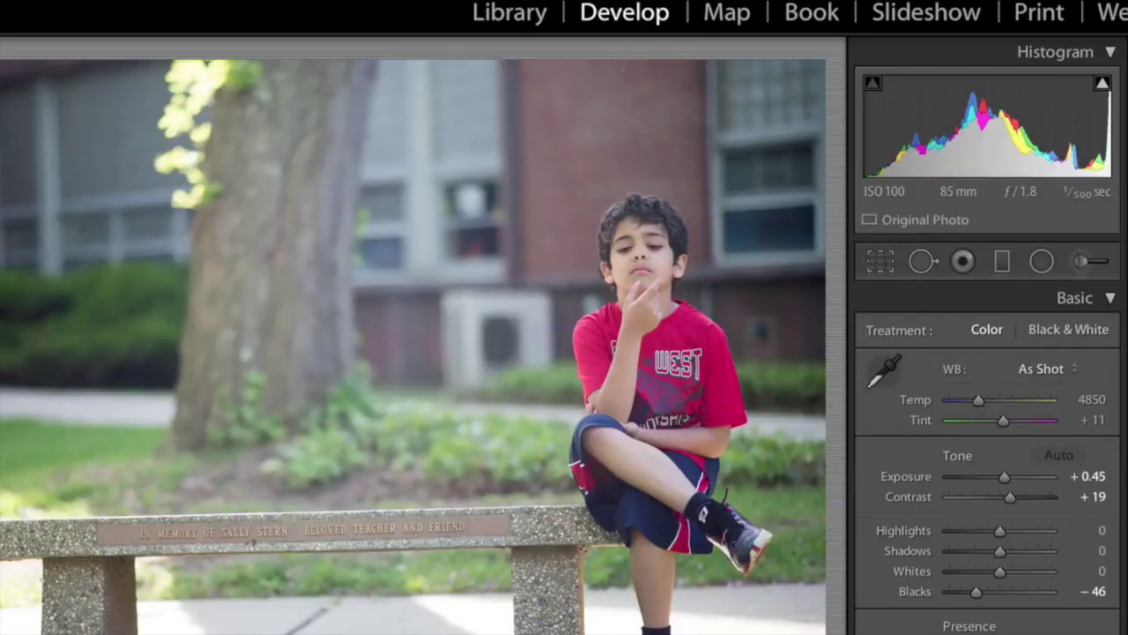
key("Right")
key("Right")
key("Right")
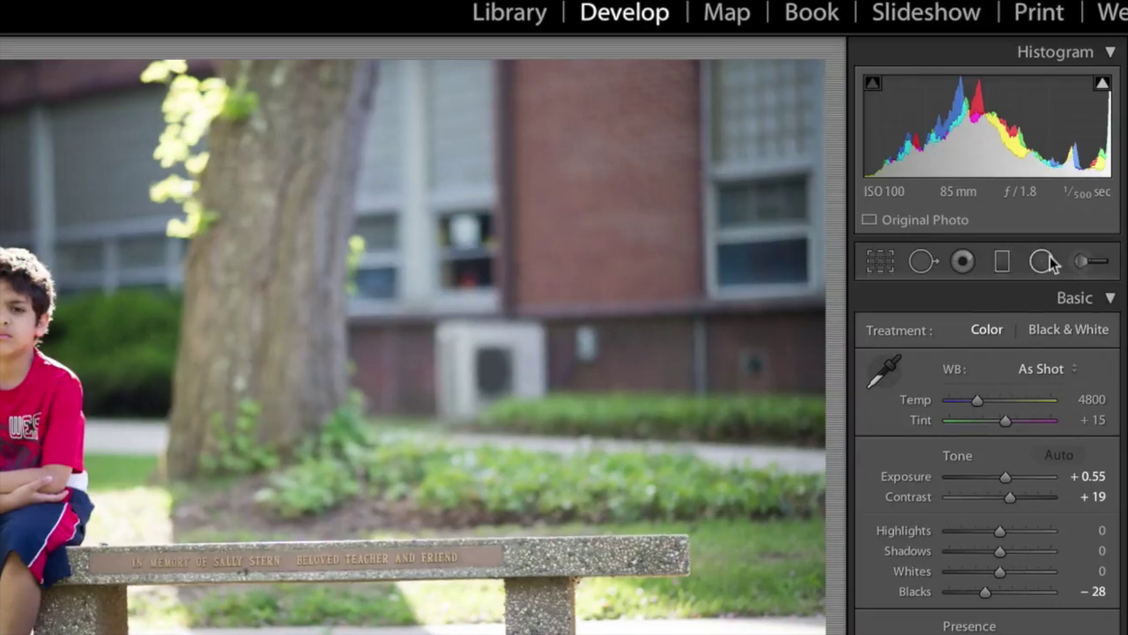
key("Right")
key("Right")
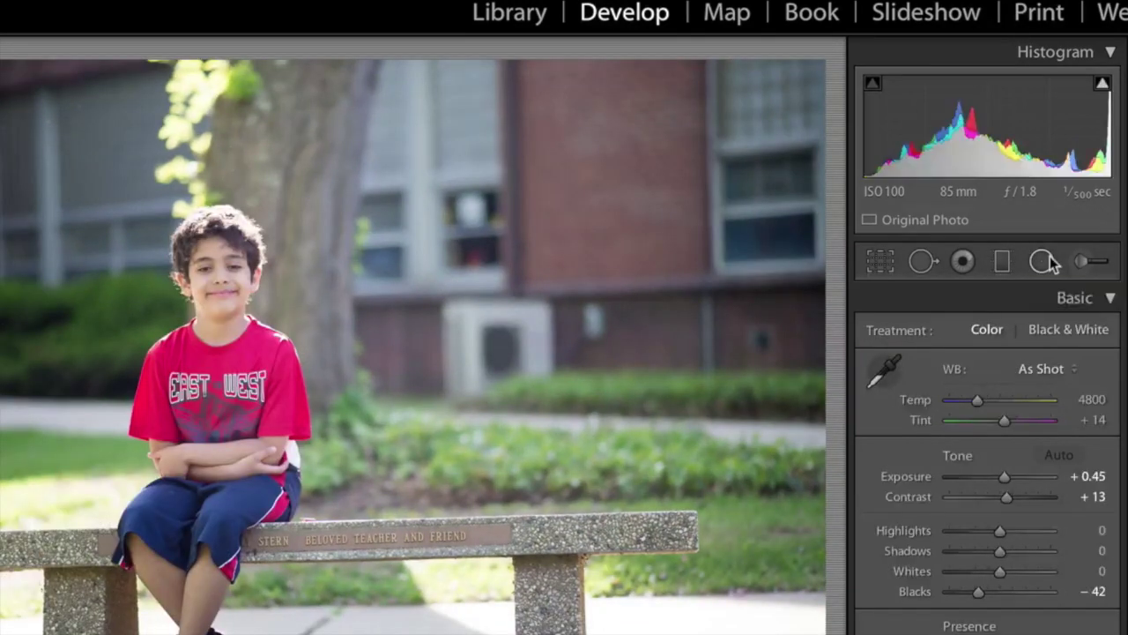
key("Right")
key("Left")
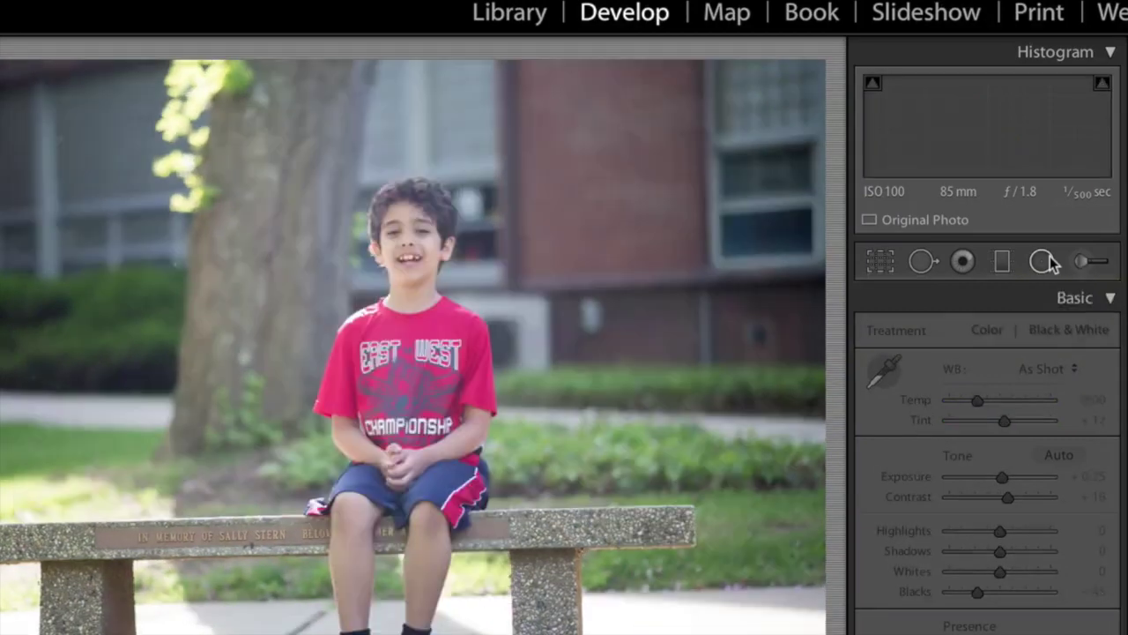
key("Right")
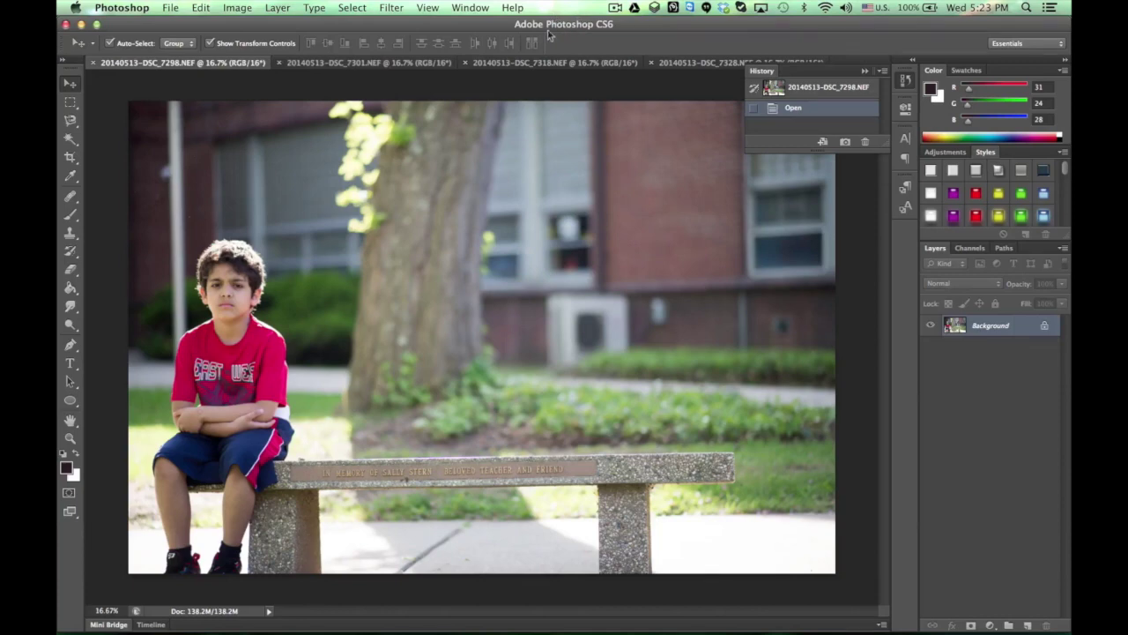
Step: View the open photos 20140513-DSC_7301, DSC_7318 and DSC_7328 one after another
left_click(357, 62)
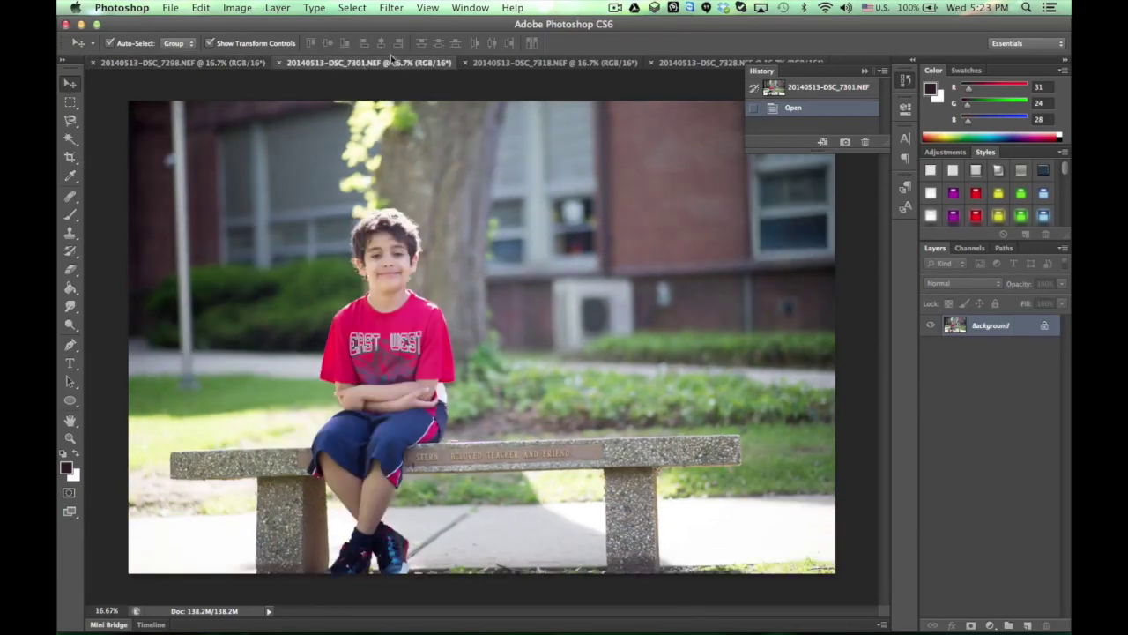
left_click(500, 62)
left_click(668, 63)
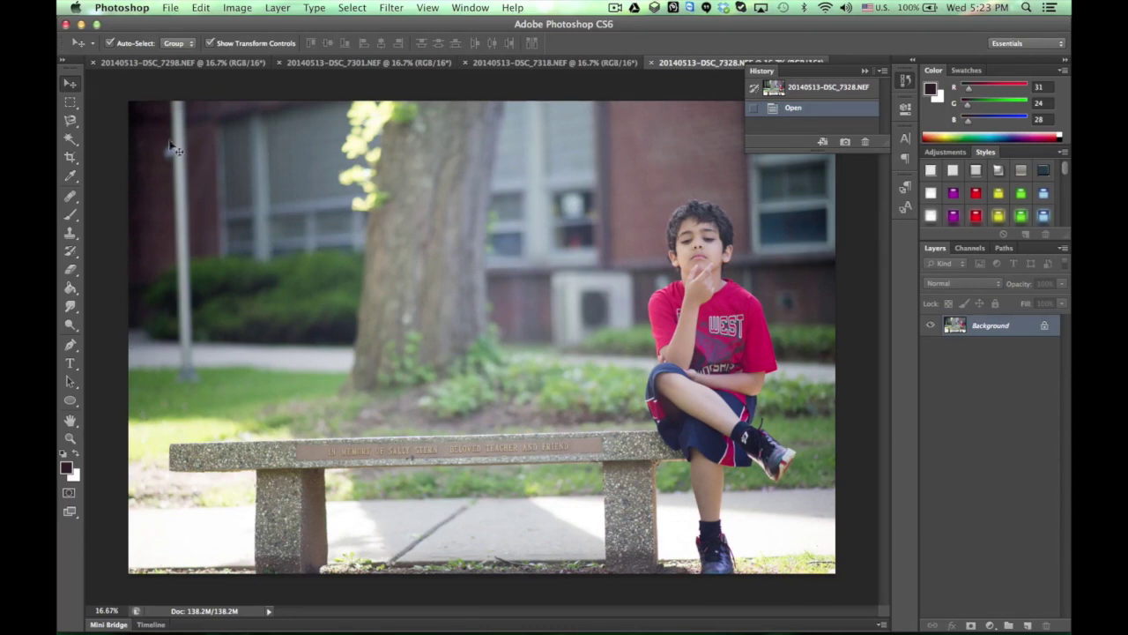
Step: Load the four open NEF files into one document as a layer stack, with automatic alignment of the source images enabled
left_click(171, 11)
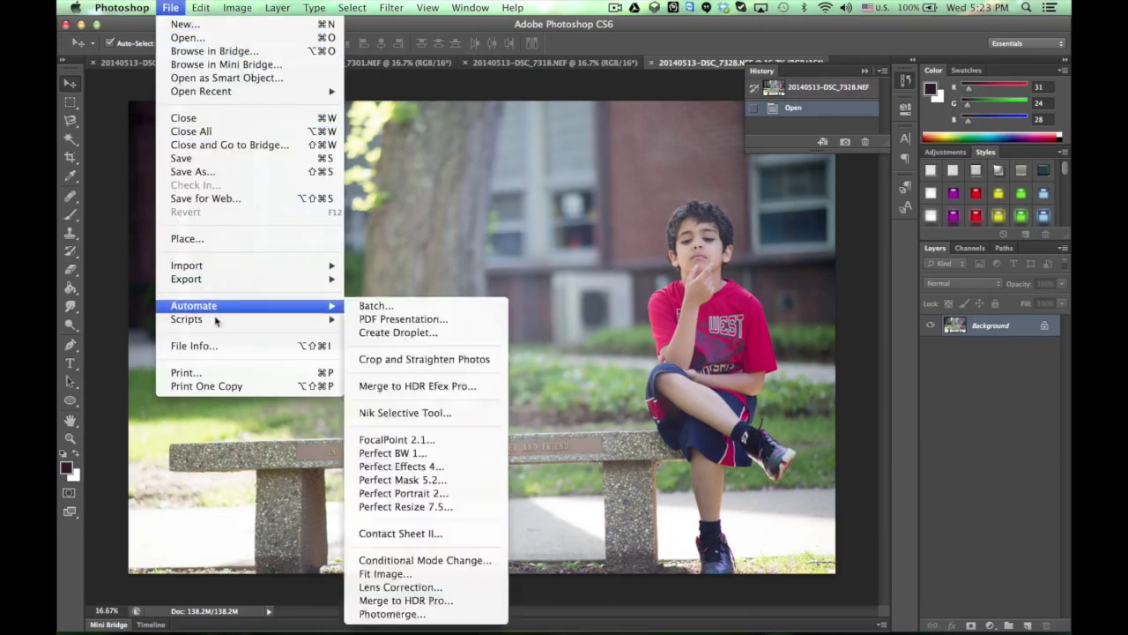
mouse_move(217, 319)
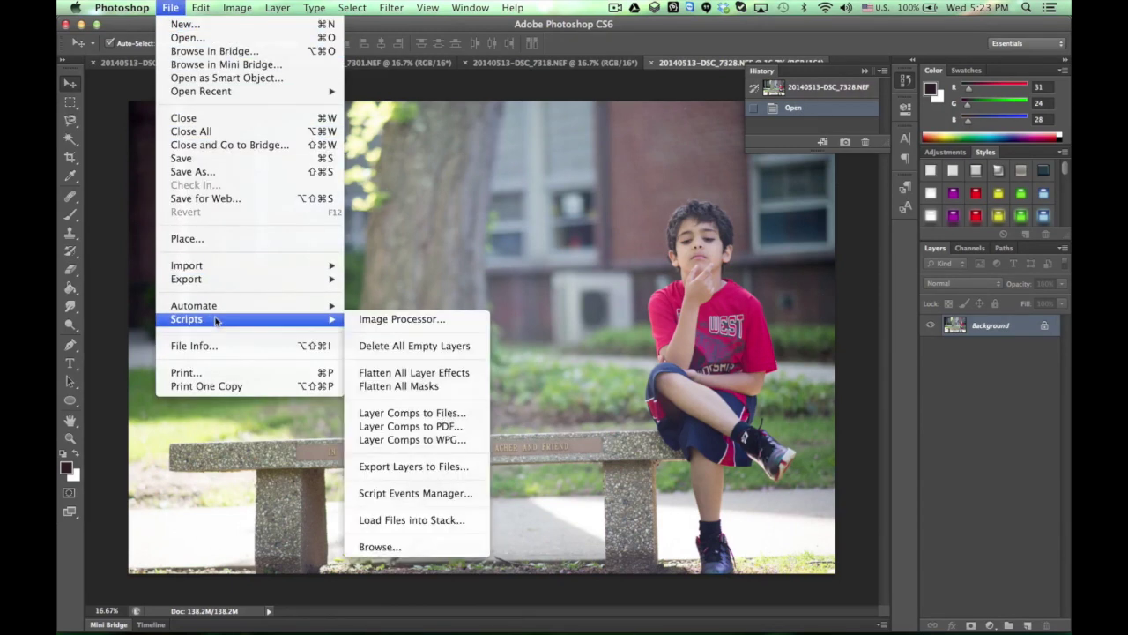
left_click(411, 520)
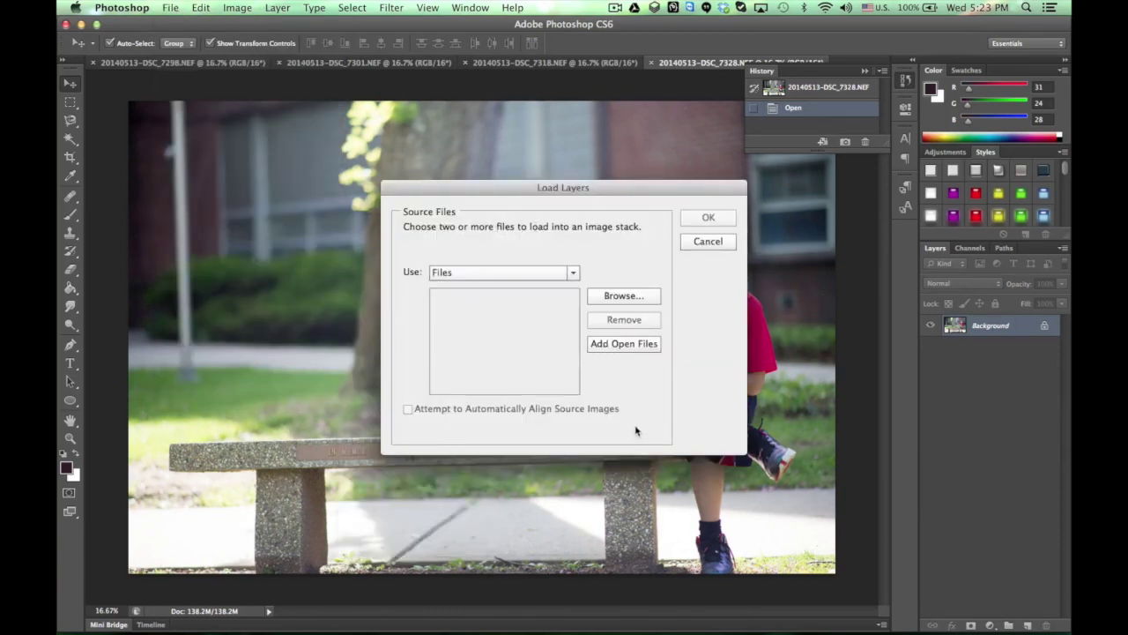
left_click(608, 350)
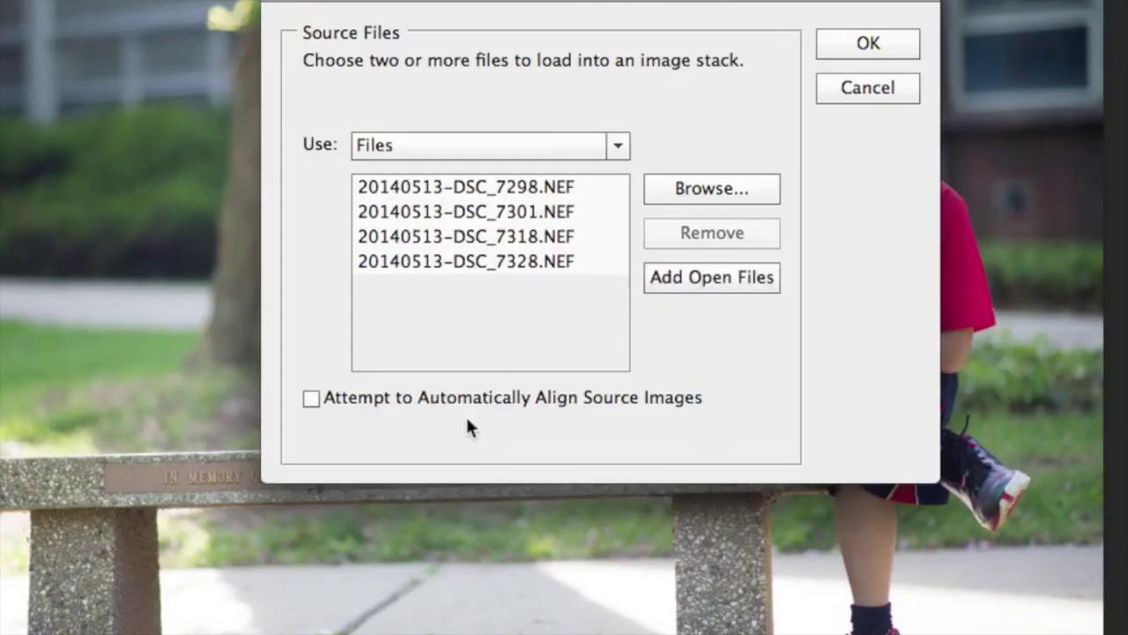
left_click(311, 398)
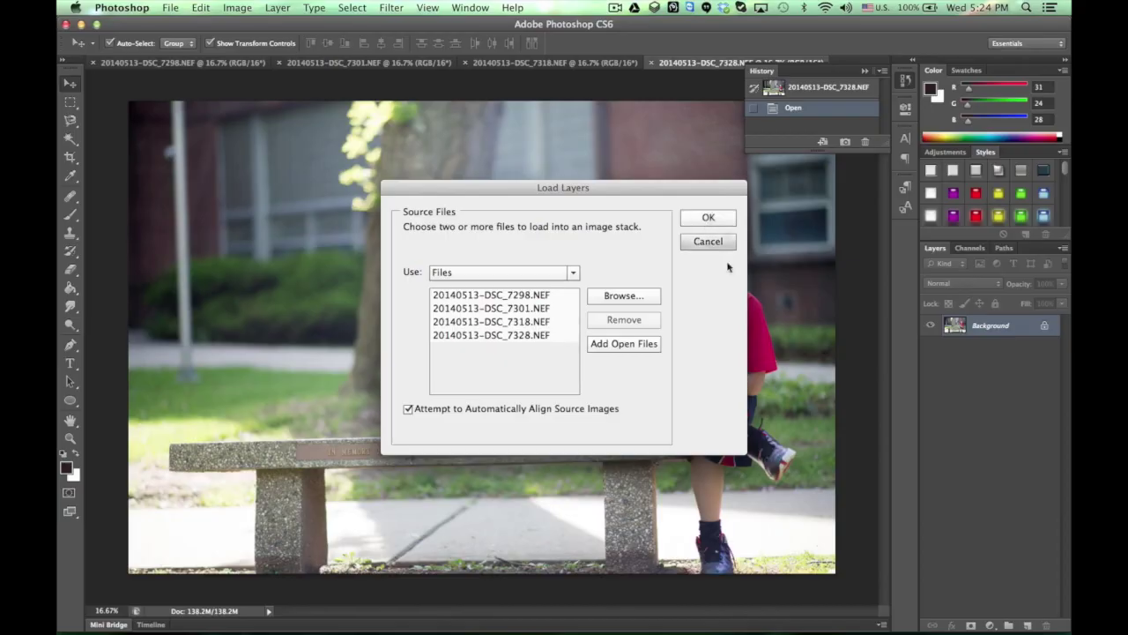
left_click(709, 217)
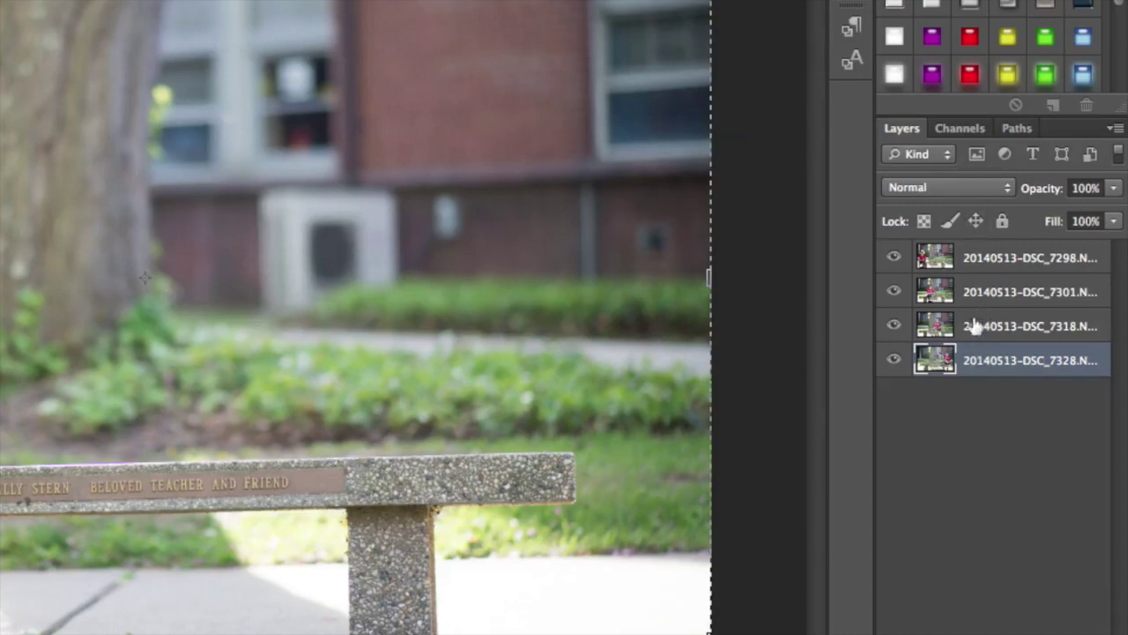
Step: Hide the layers DSC_7298, DSC_7301 and DSC_7318 so only DSC_7328 shows
left_click(894, 257)
left_click(894, 292)
left_click(893, 325)
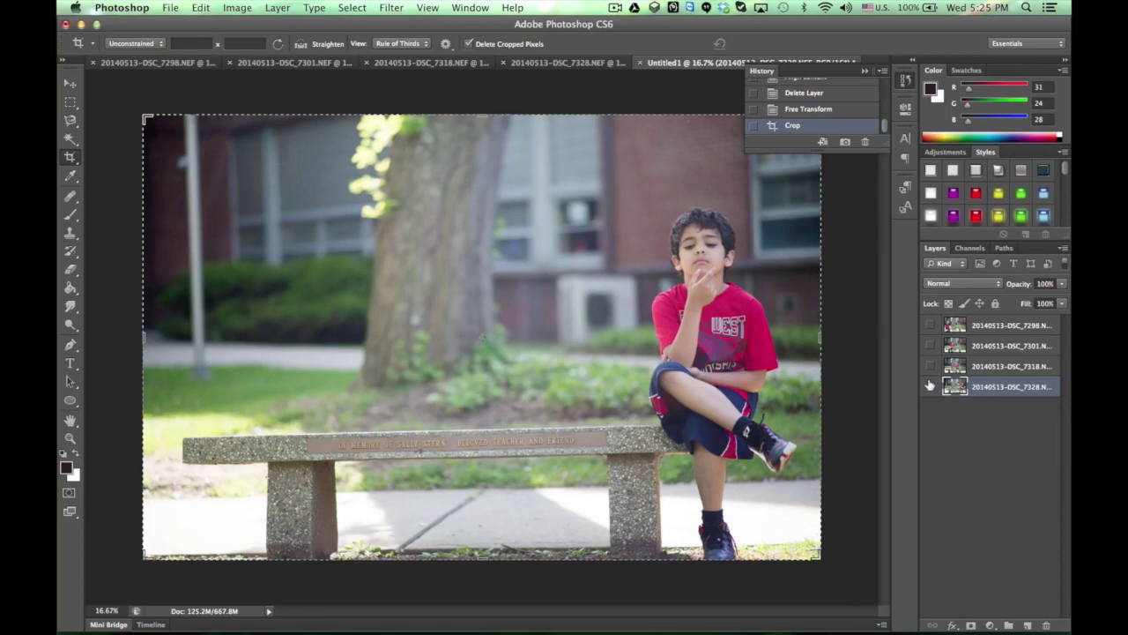
Step: Examine each of the four layers on its own to compare where the boy sits on the bench
left_click(929, 385)
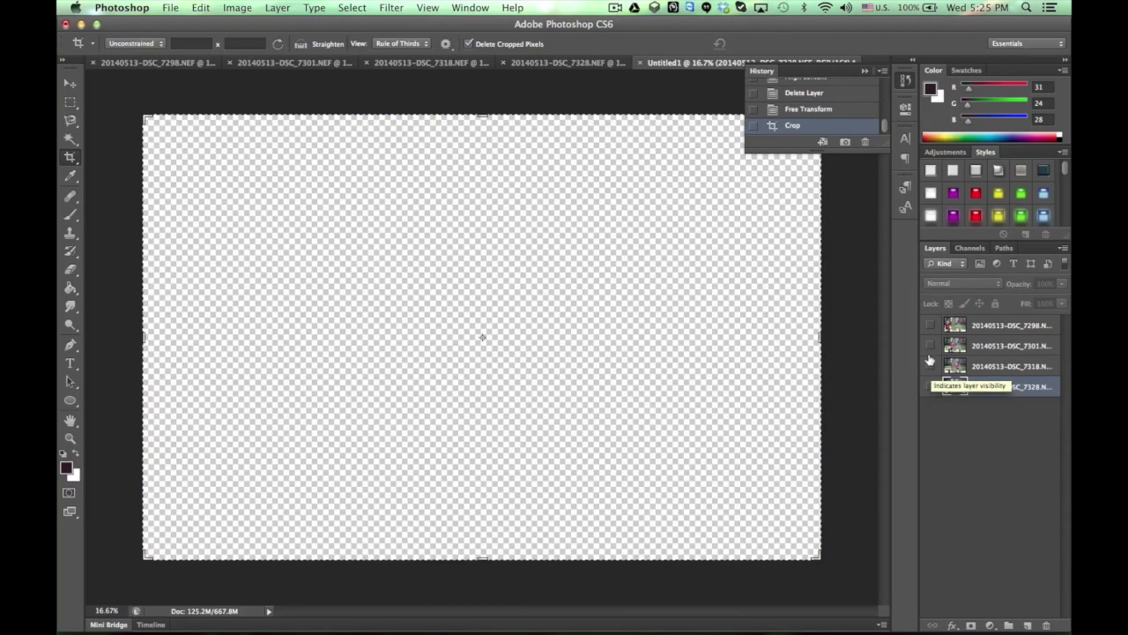
left_click(930, 364)
left_click(930, 363)
left_click(929, 345)
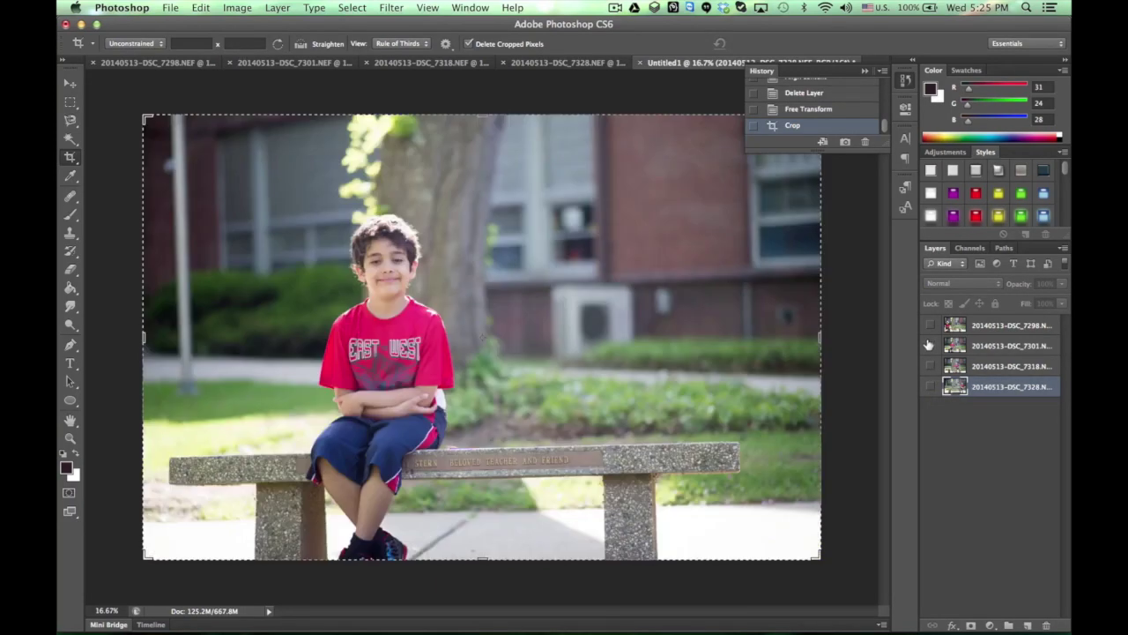
left_click(929, 344)
left_click(929, 325)
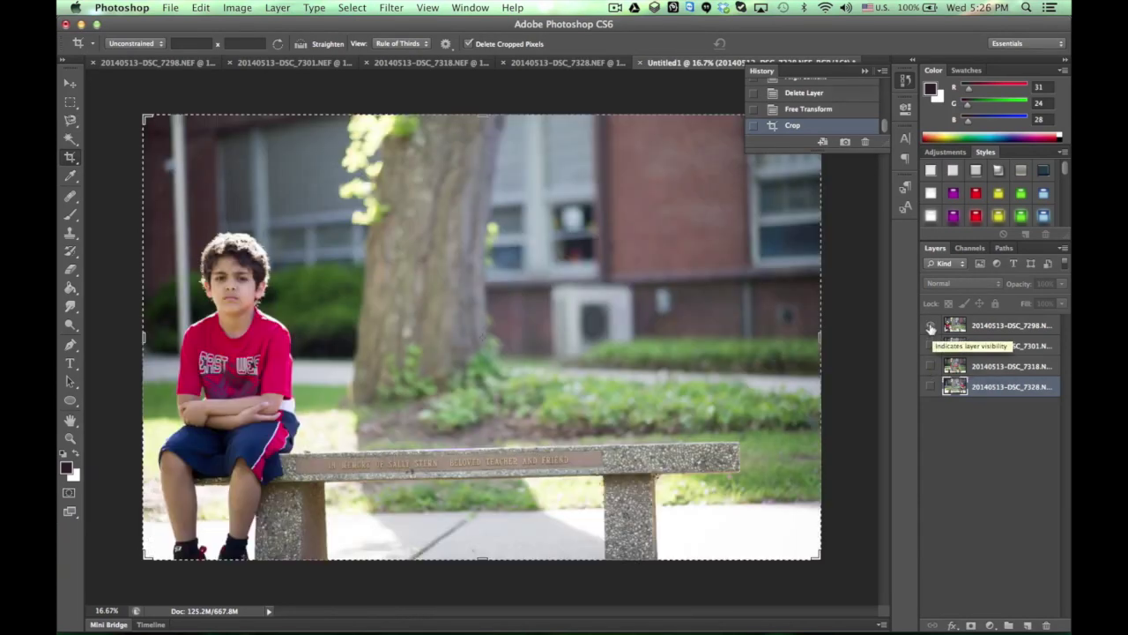
left_click(930, 326)
left_click(930, 344)
left_click(930, 344)
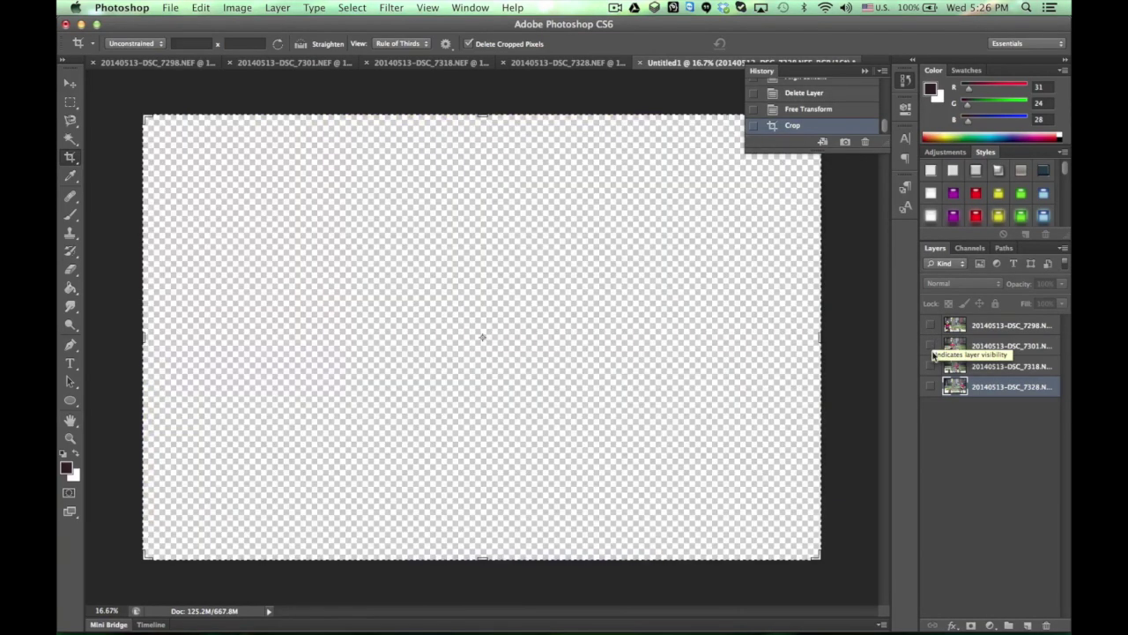
left_click(930, 365)
left_click(930, 365)
left_click(930, 385)
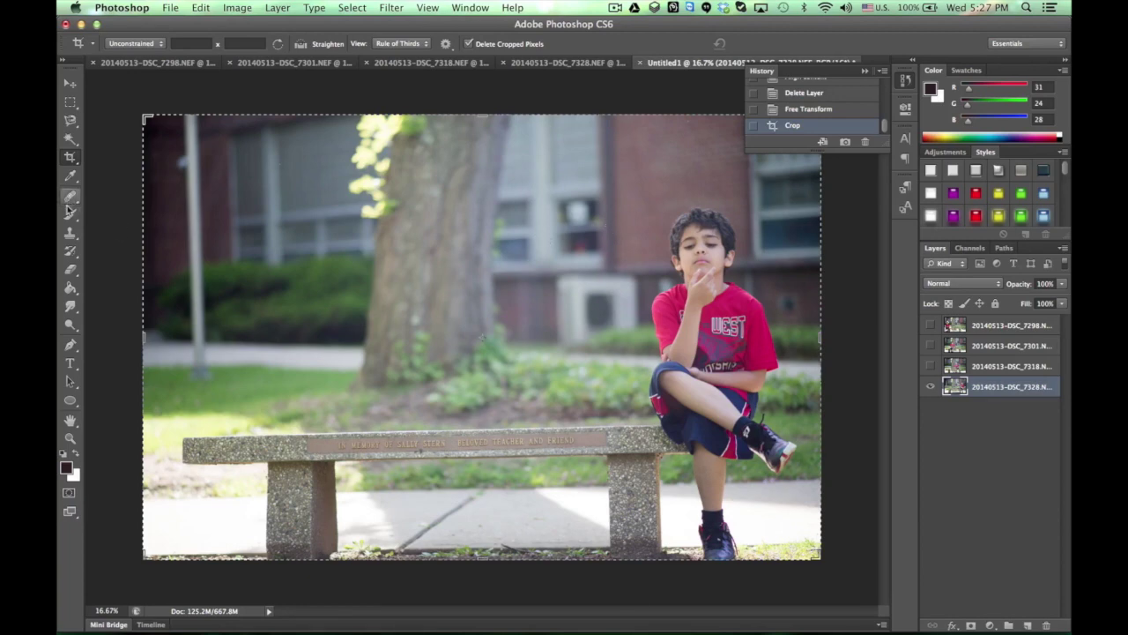
Step: Hide layer DSC_7328, check DSC_7318 briefly, and leave only layer DSC_7298 visible
left_click(930, 386)
left_click(930, 366)
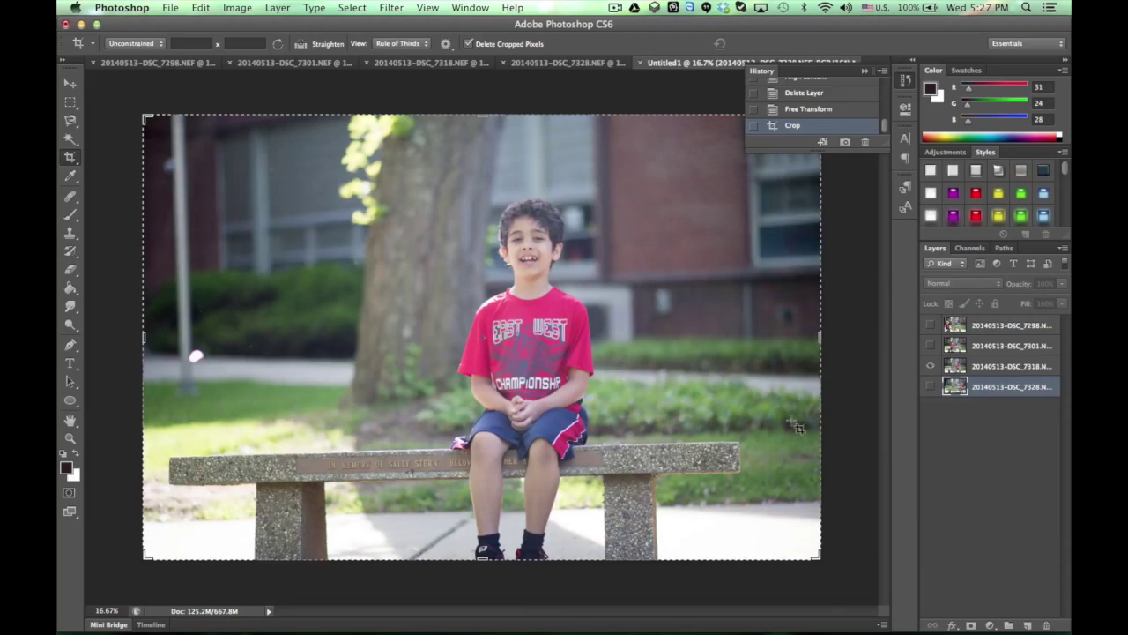
left_click(929, 364)
left_click(930, 324)
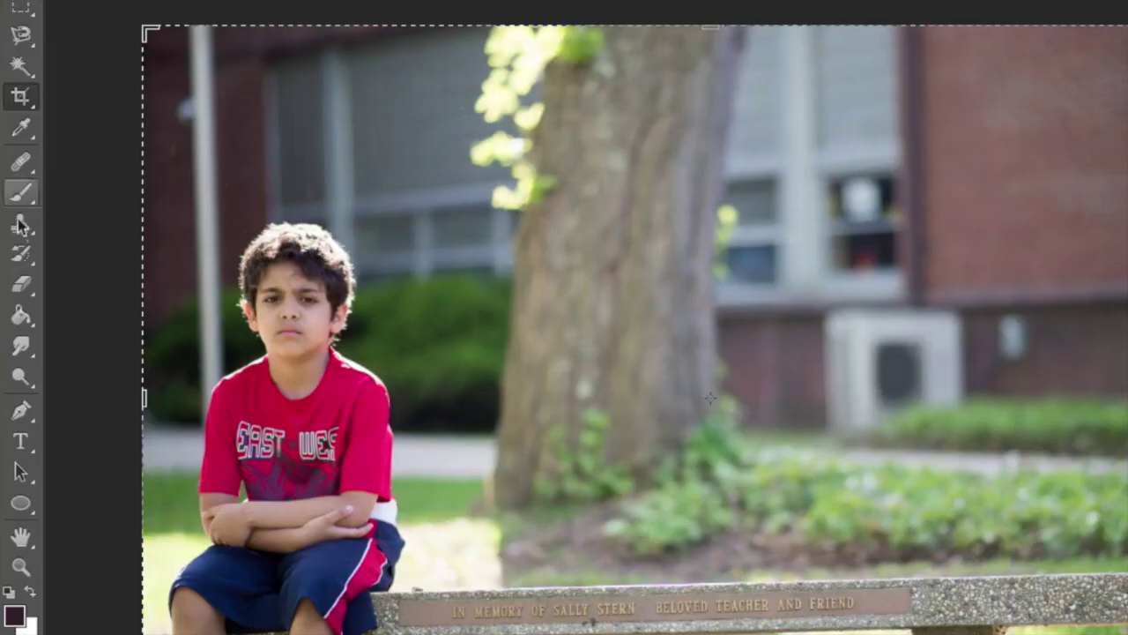
Step: Erase the background away from the boy on layer DSC_7298 using a 1447 px eraser with 0% hardness
left_click(23, 286)
left_click(112, 33)
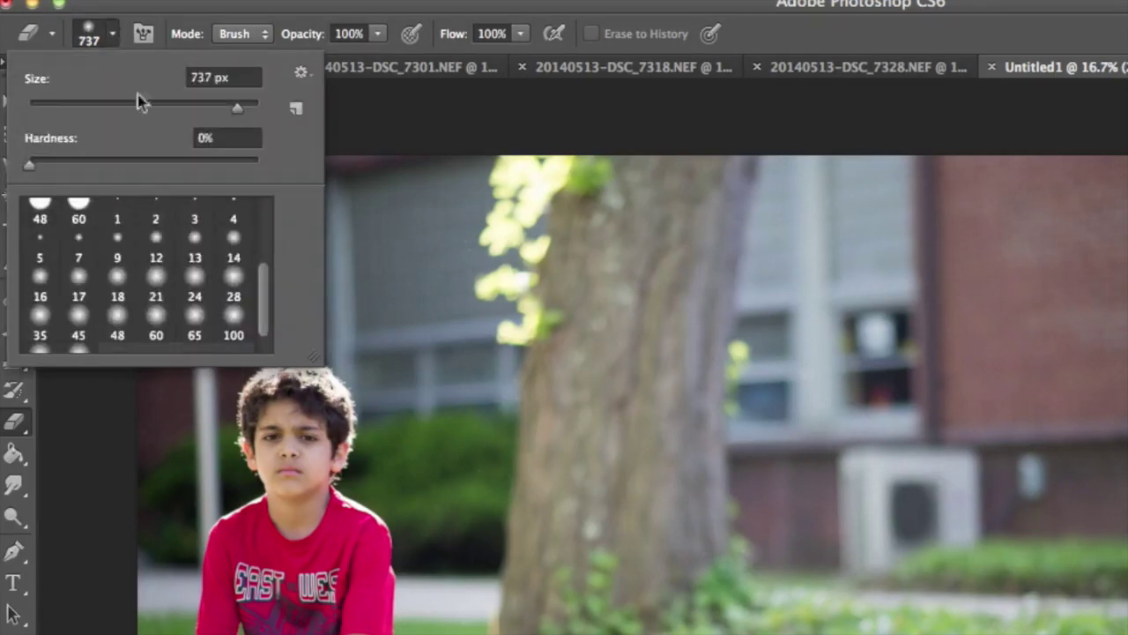
left_click_drag(237, 107, 242, 106)
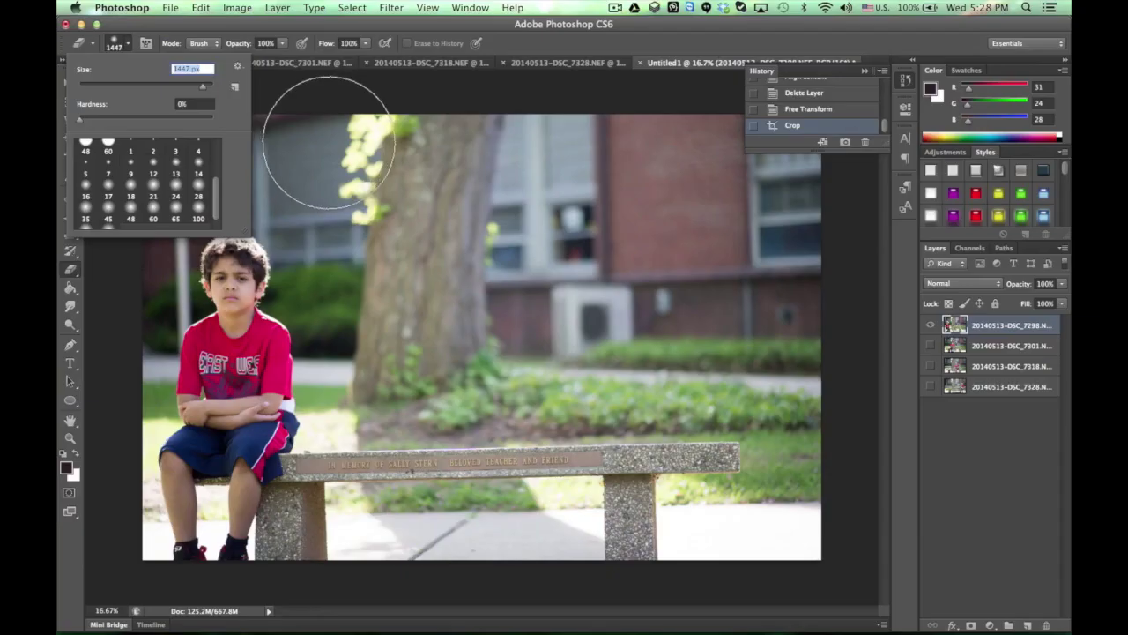
key("Return")
mouse_move(388, 176)
left_mouse_down()
mouse_move(679, 102)
mouse_move(831, 150)
mouse_move(771, 469)
mouse_move(713, 479)
mouse_move(622, 335)
mouse_move(564, 353)
mouse_move(304, 207)
left_mouse_up()
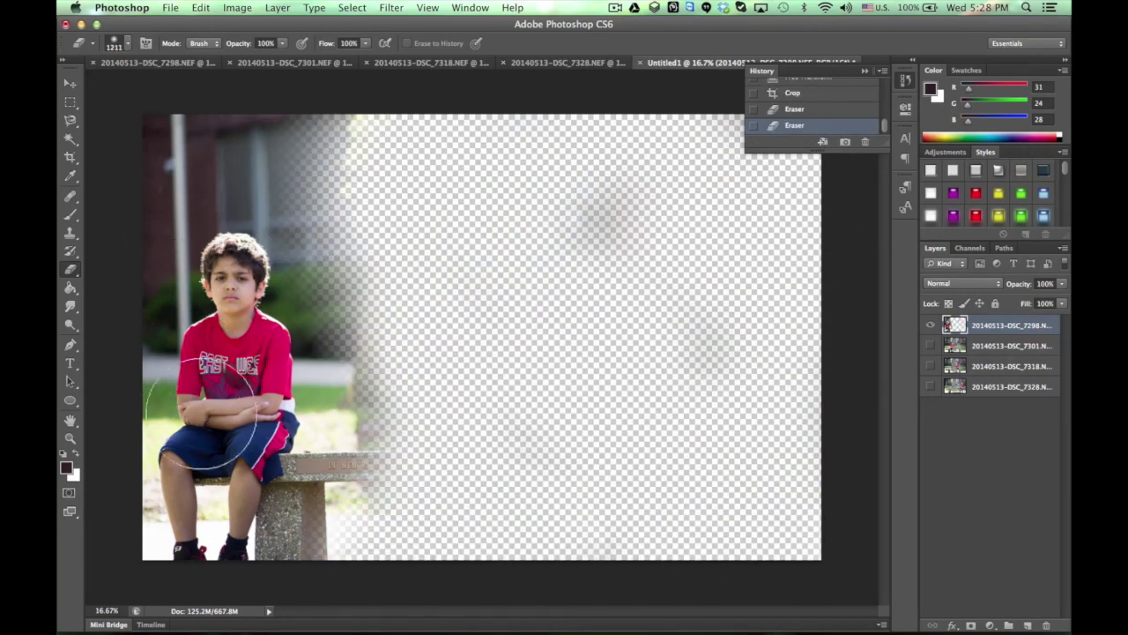
Step: Set the eraser size to 737 px and erase closer around the boy and the leftover traces on layer DSC_7298
left_click(128, 43)
left_click_drag(203, 91, 181, 86)
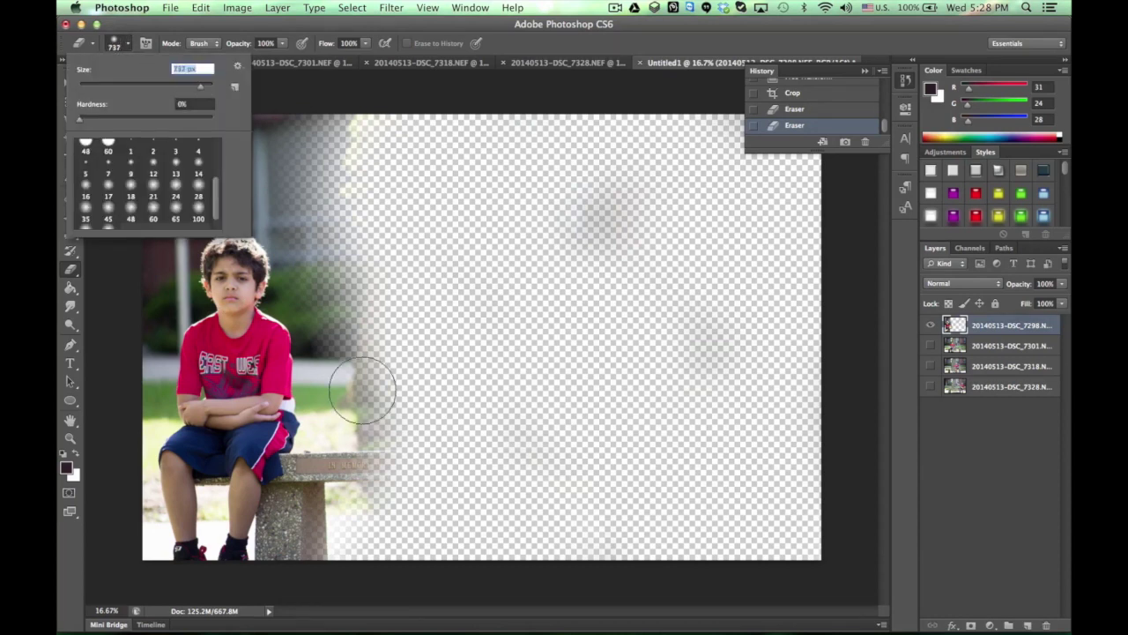
mouse_move(363, 391)
left_mouse_down()
mouse_move(344, 531)
mouse_move(362, 397)
mouse_move(346, 192)
mouse_move(363, 113)
left_mouse_up()
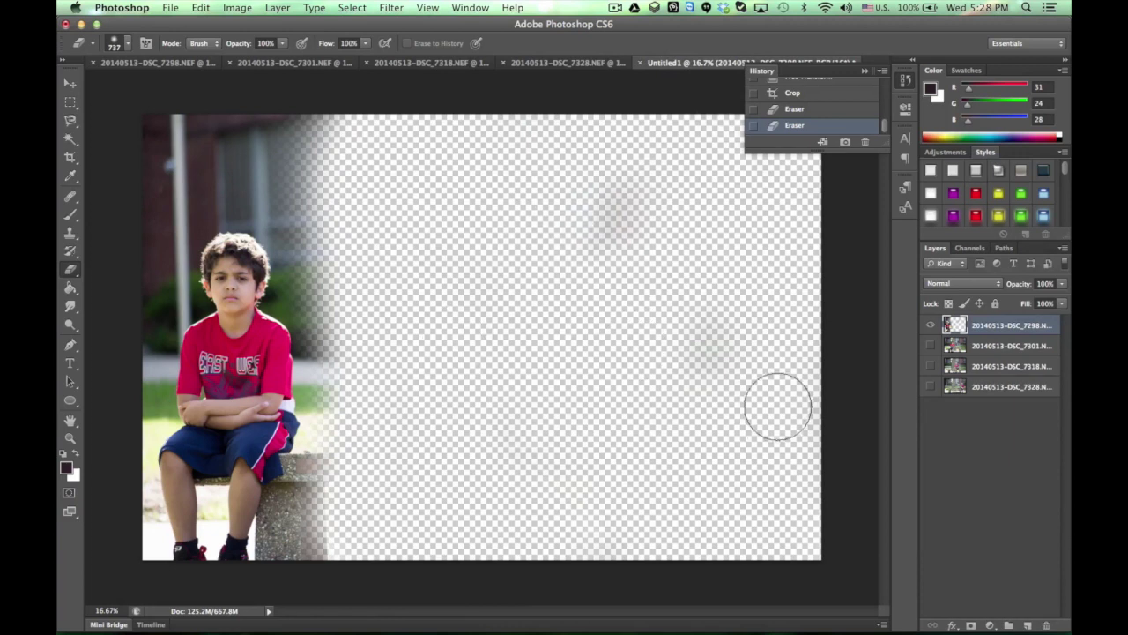
left_click_drag(775, 403, 638, 537)
mouse_move(442, 525)
left_mouse_down()
mouse_move(352, 519)
mouse_move(353, 531)
mouse_move(348, 474)
mouse_move(380, 428)
mouse_move(360, 345)
mouse_move(365, 220)
mouse_move(330, 156)
mouse_move(181, 145)
left_mouse_up()
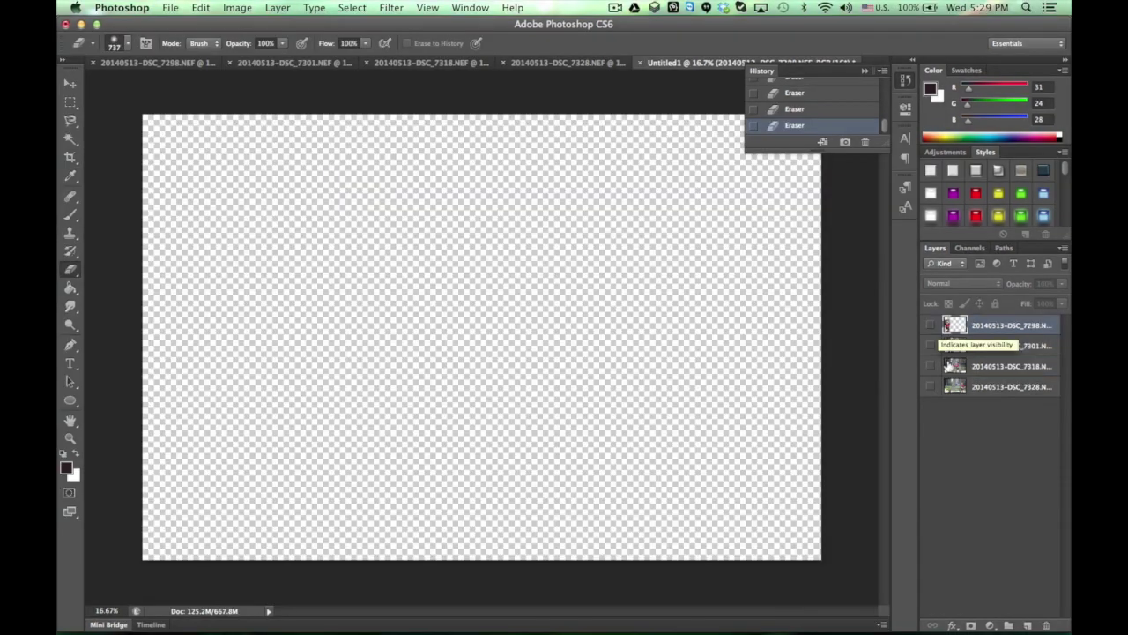
Step: Show and select layer DSC_7301 and erase the background around the boy with a 1921 px eraser
left_click(930, 346)
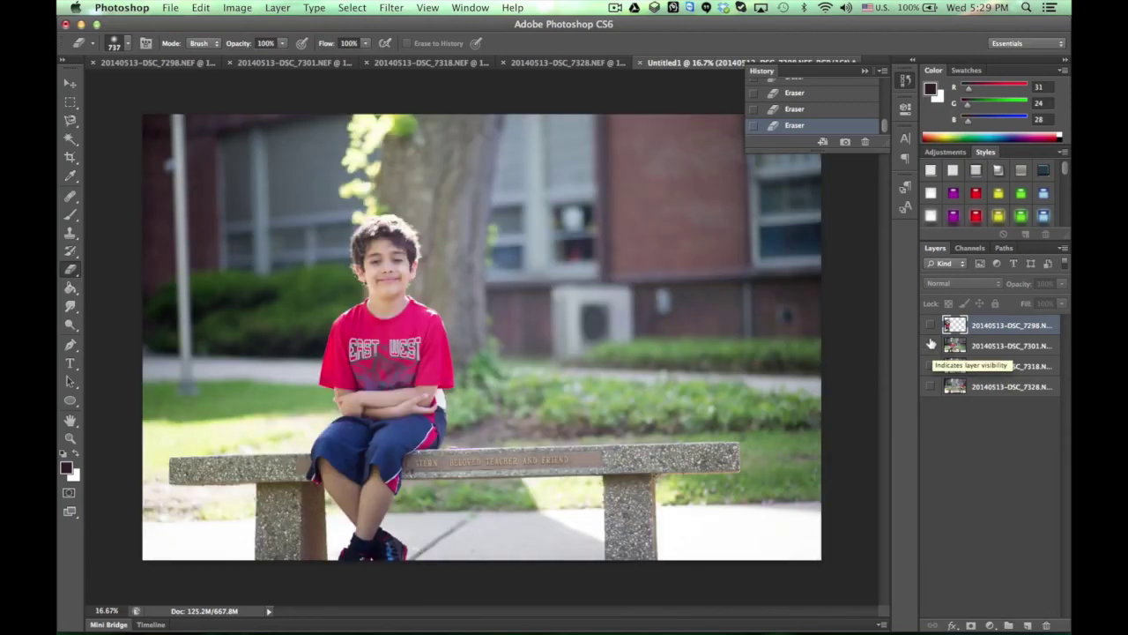
left_click(980, 347)
right_click(436, 104)
key("Escape")
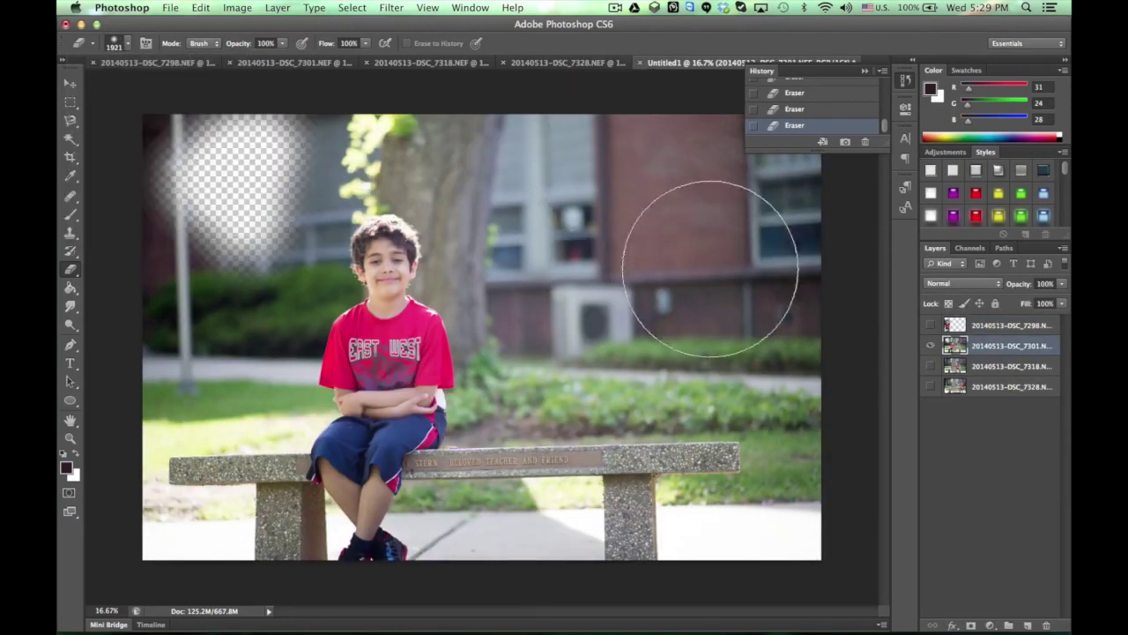
mouse_move(706, 252)
left_mouse_down()
mouse_move(773, 175)
mouse_move(723, 479)
mouse_move(721, 599)
mouse_move(654, 141)
mouse_move(570, 74)
mouse_move(629, 122)
mouse_move(666, 394)
mouse_move(657, 479)
left_mouse_up()
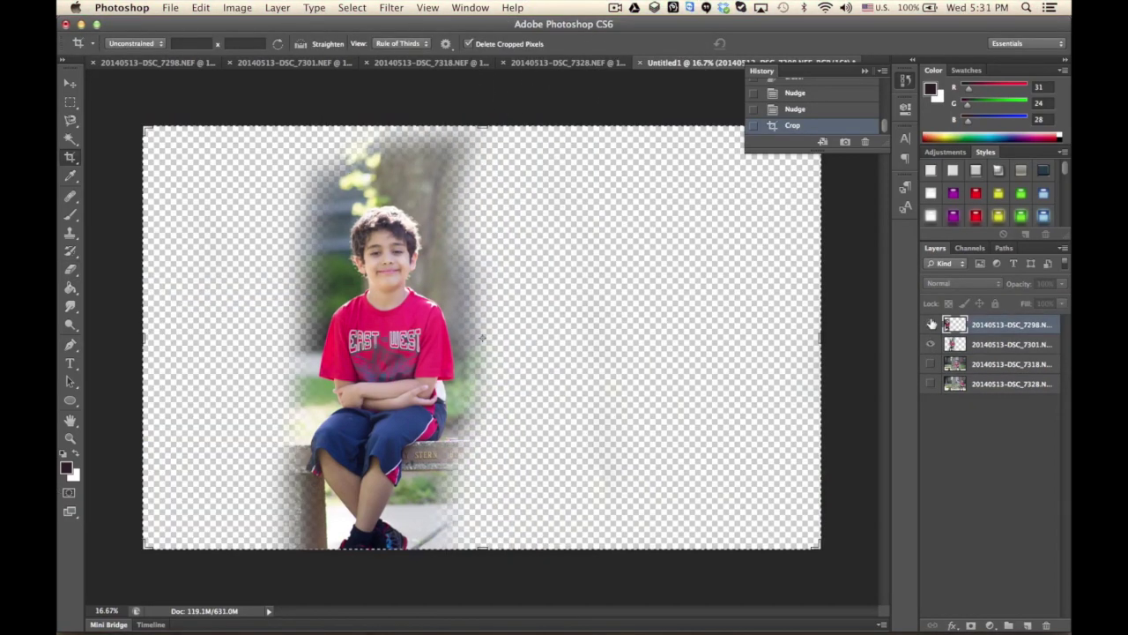
Step: Preview layers DSC_7298 and DSC_7328 together with DSC_7301, and hide all three again
left_click(932, 325)
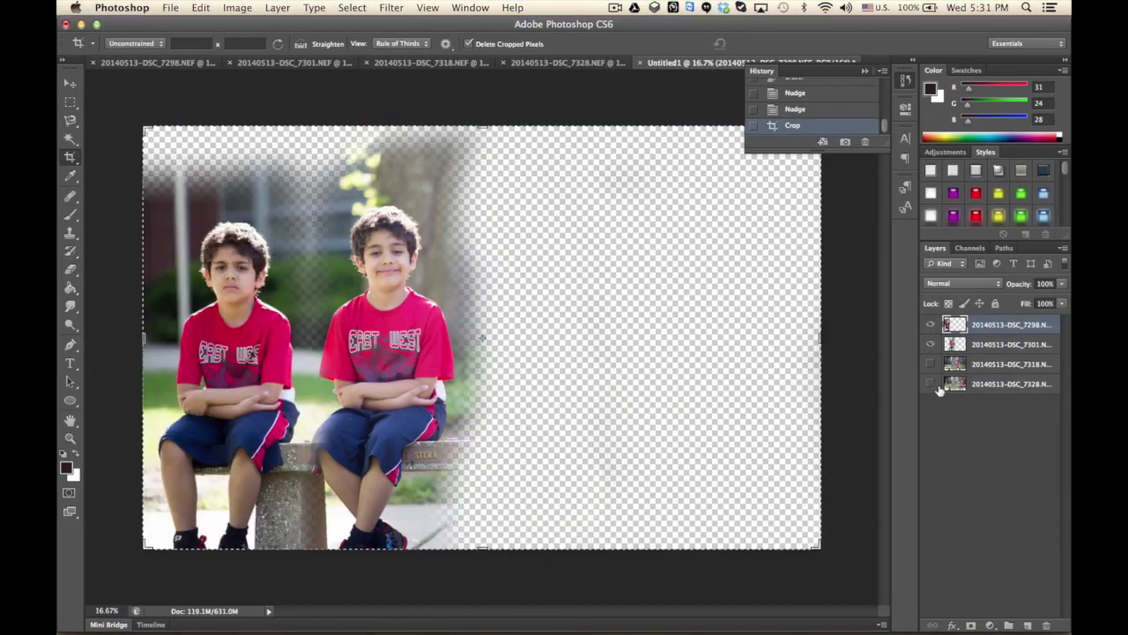
left_click(932, 385)
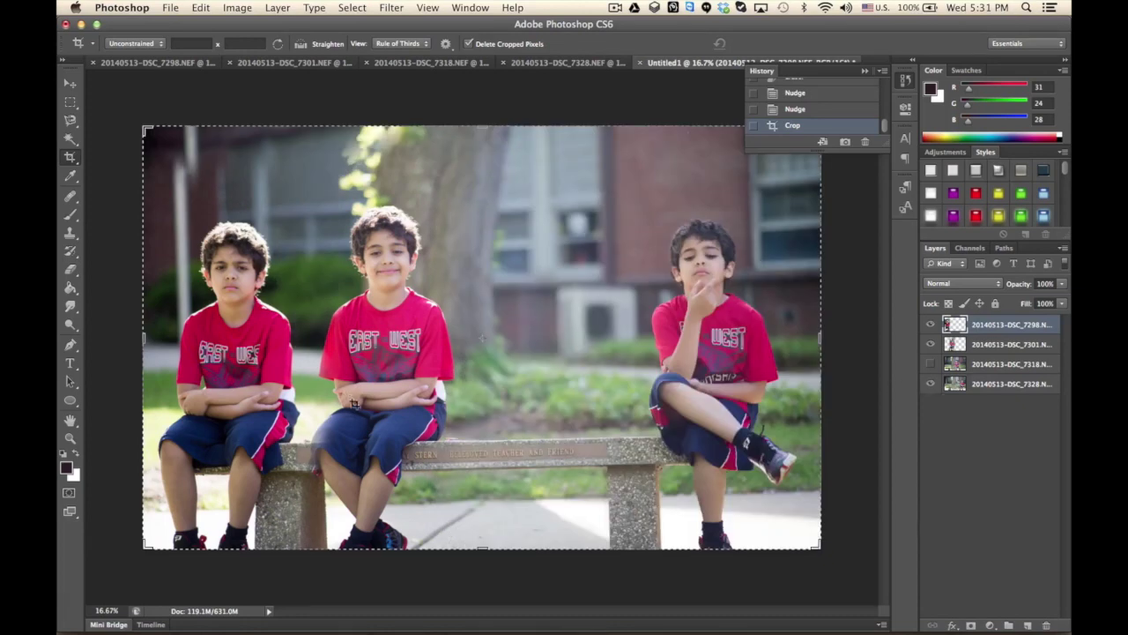
left_click(931, 343)
left_click(931, 324)
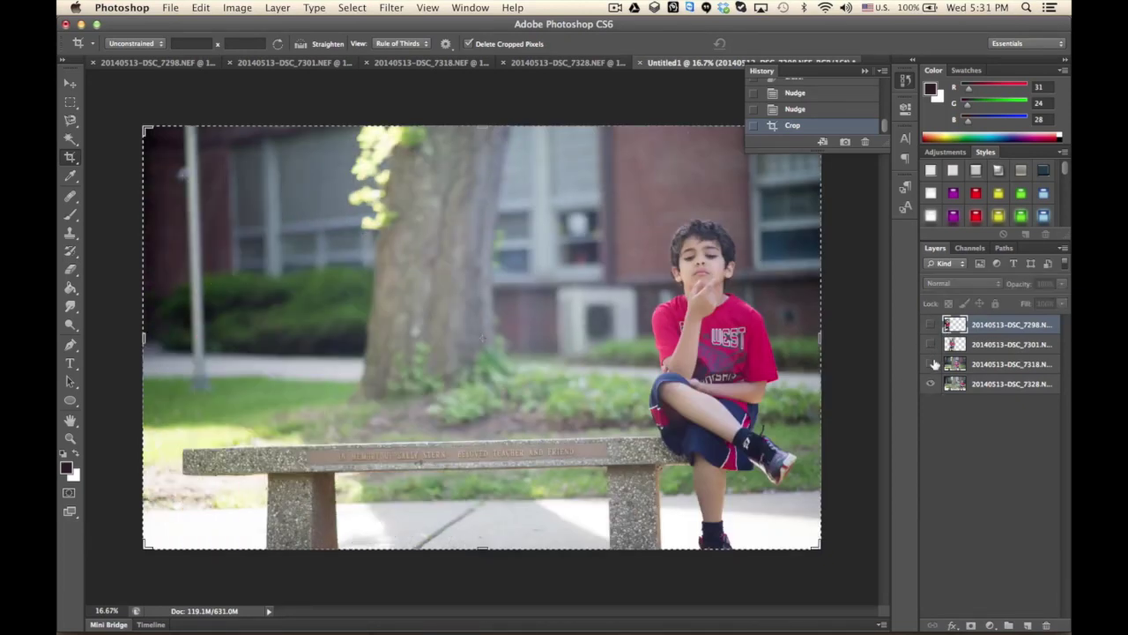
left_click(931, 385)
Step: Show and select layer DSC_7318 and erase the tree and lawn on the boy's left with a 737 px eraser
left_click(930, 364)
left_click(954, 364)
key("e")
left_click_drag(423, 150, 176, 335)
Step: Enlarge the eraser to 1447 px and erase the outer background on both sides of the boy on layer DSC_7318
left_click(115, 43)
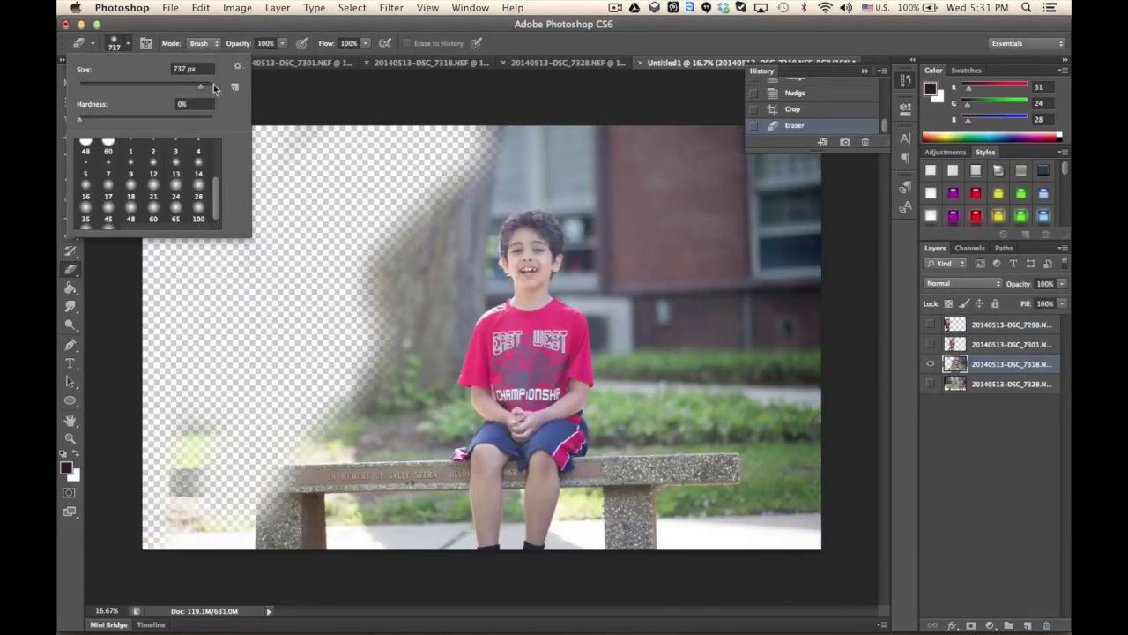
left_click_drag(133, 84, 205, 83)
left_click_drag(227, 265, 227, 494)
left_click_drag(749, 176, 749, 529)
left_click(114, 42)
key("Return")
left_click_drag(264, 221, 302, 491)
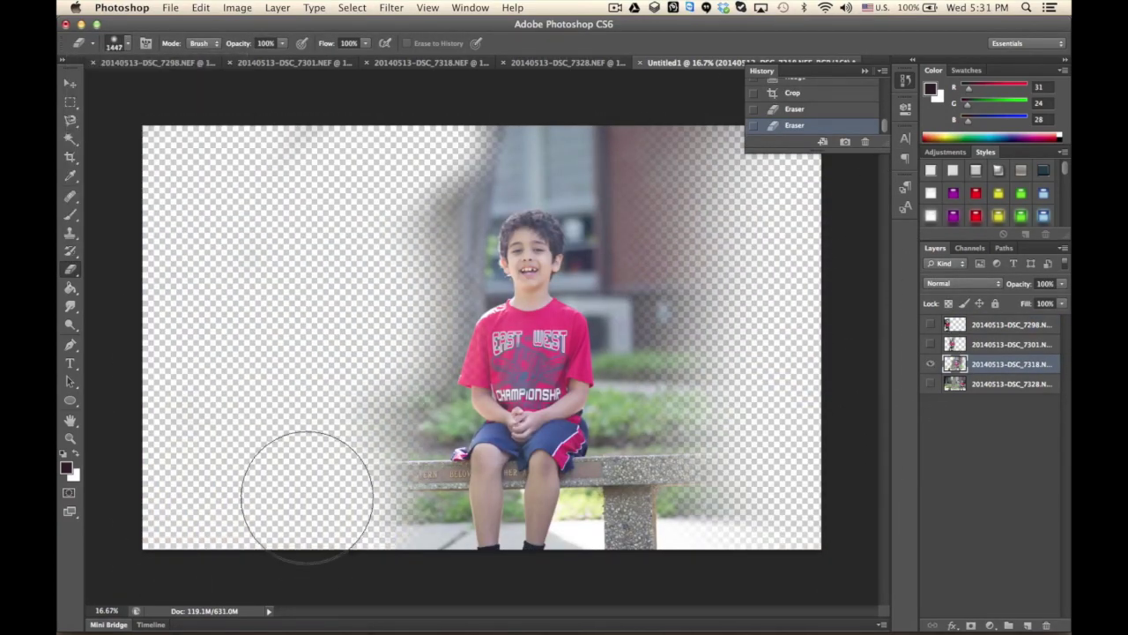
left_click_drag(670, 528, 643, 126)
Step: Set the eraser size to 974 px and erase the remaining background closer to the boy on layer DSC_7318
left_click(114, 42)
type("974")
key("Return")
left_click_drag(397, 221, 381, 533)
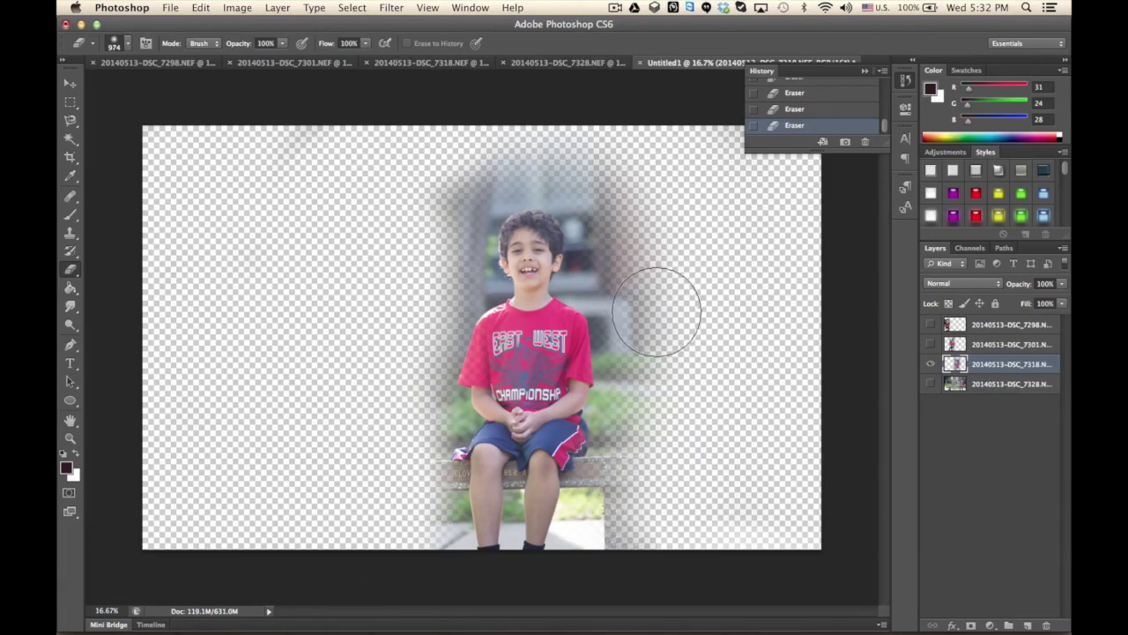
Step: Nudge layer DSC_7318 upward and crop the canvas slightly shorter
key("c")
key("Up")
key("Return")
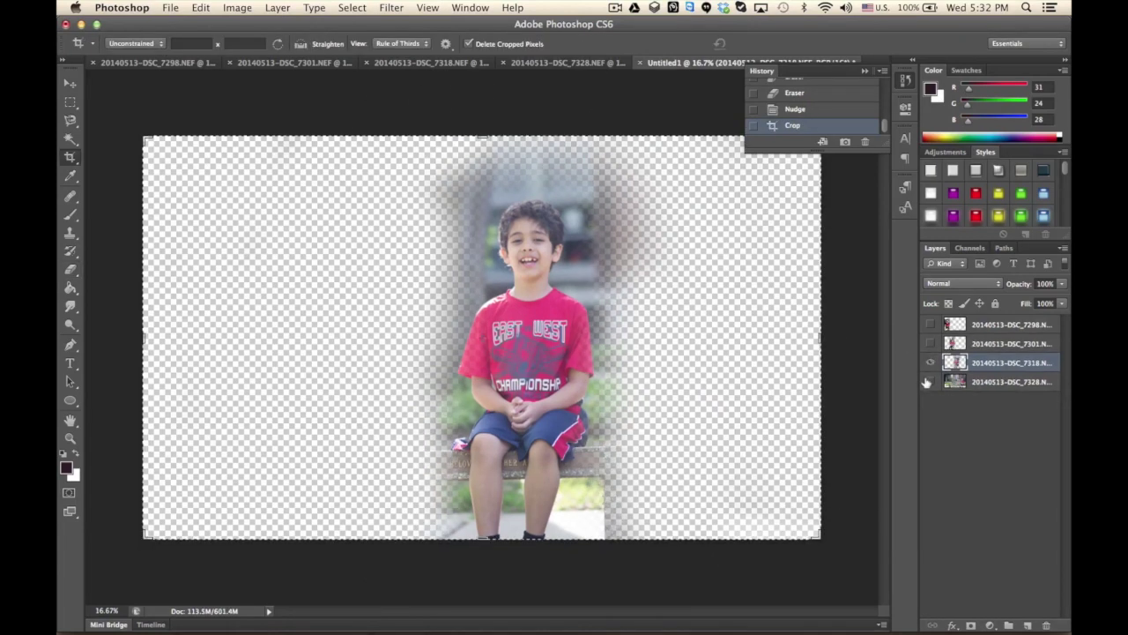
Step: Show layers DSC_7328, DSC_7301 and DSC_7298 so all four boys appear together on the bench
left_click(930, 382)
left_click(930, 343)
left_click(930, 323)
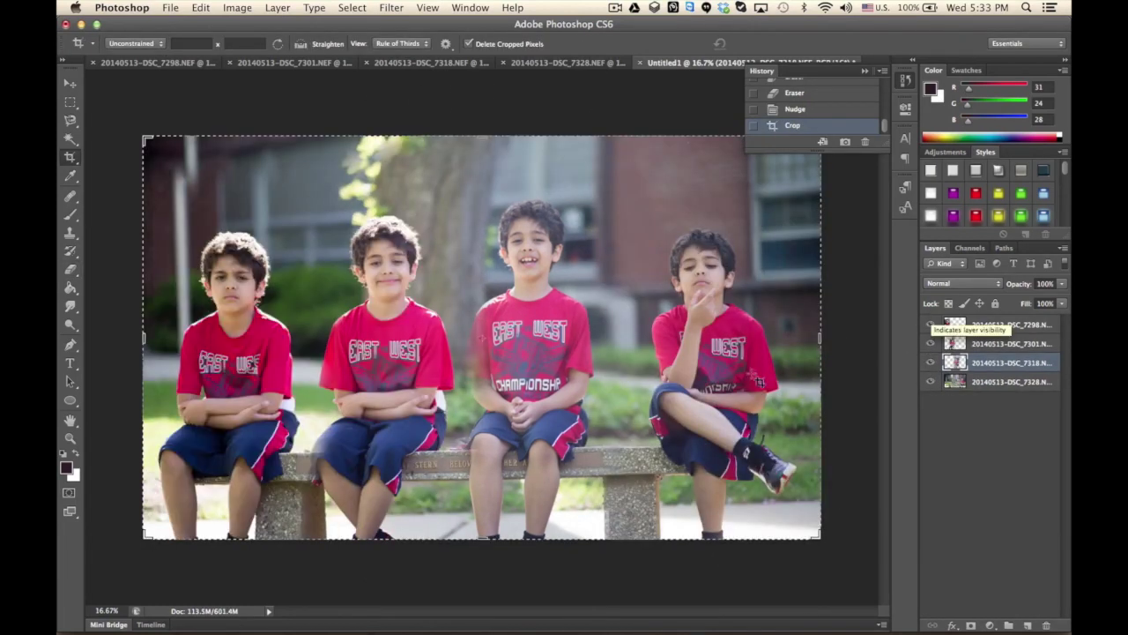